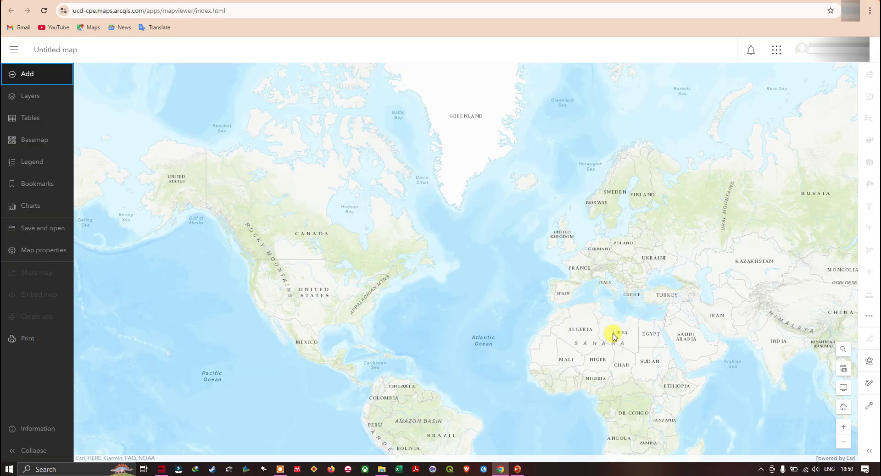
Step: Choose Add layer from file from the Add menu to open the upload dialog
click(26, 78)
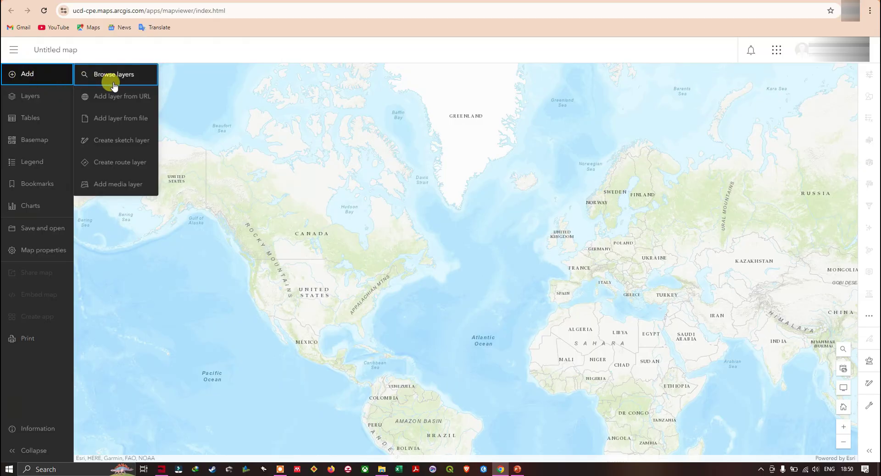
click(128, 120)
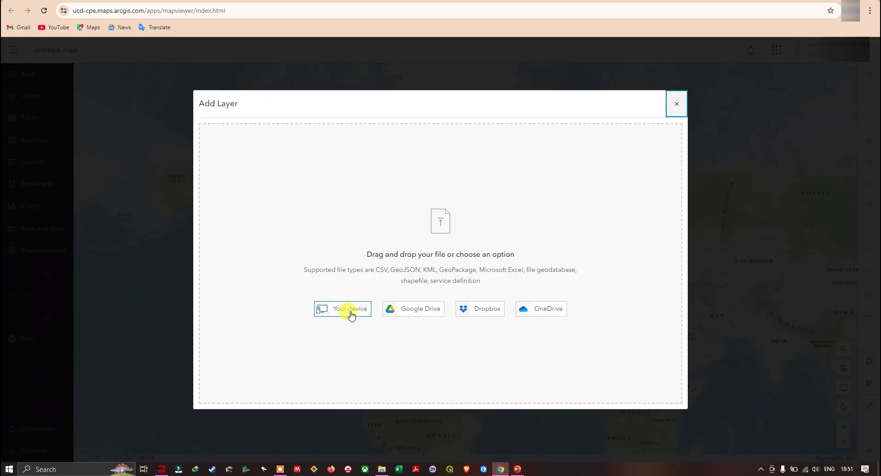
Step: Switch to File Explorer showing the shapefile's Data folder
key(alt+Tab)
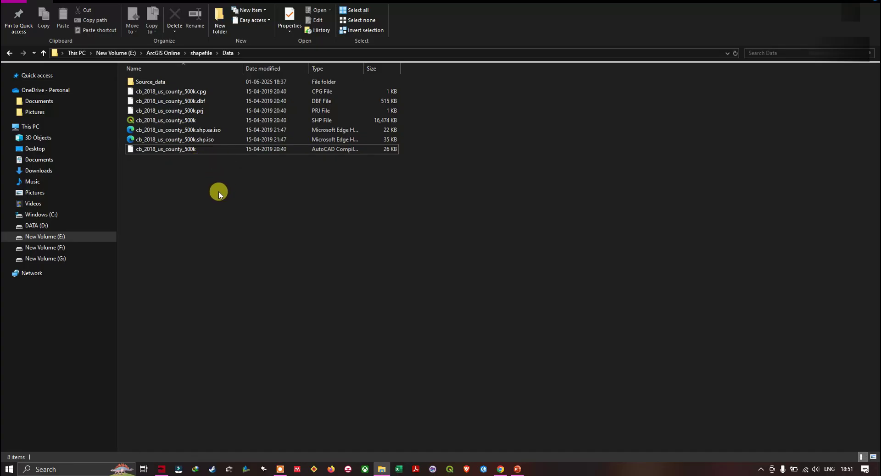
Step: Select the seven cb_2018_us_county_500k files and choose Add to archive for them
drag(208, 185, 153, 92)
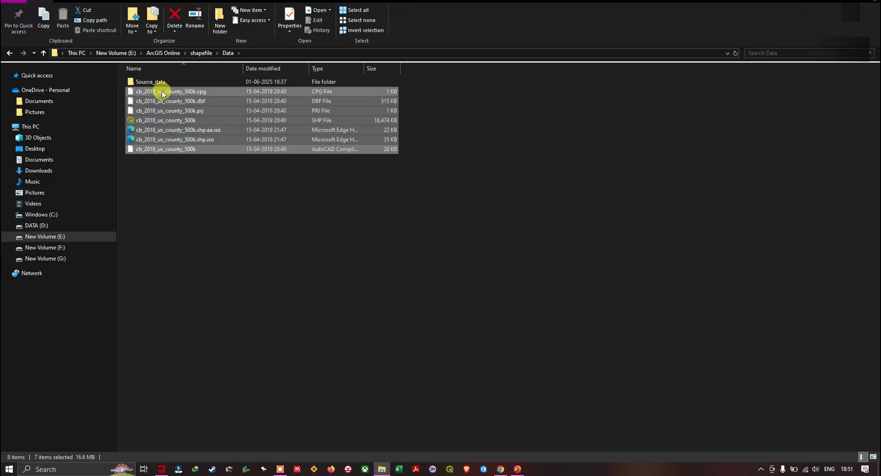
right_click(174, 94)
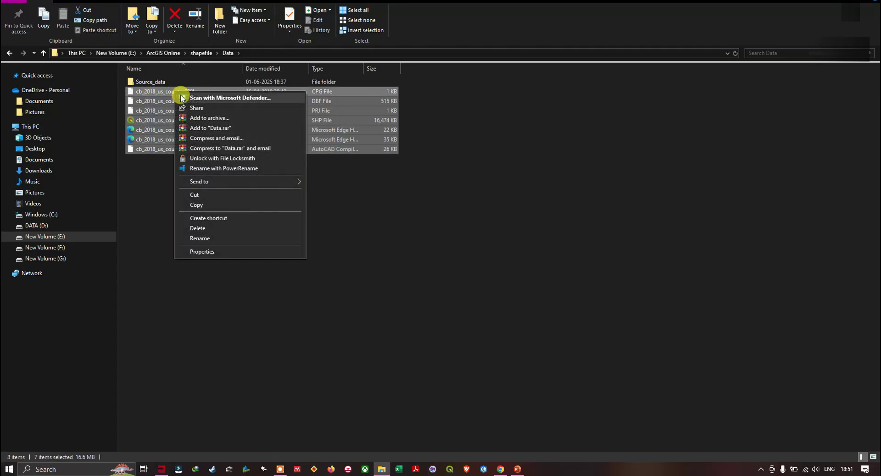
click(213, 138)
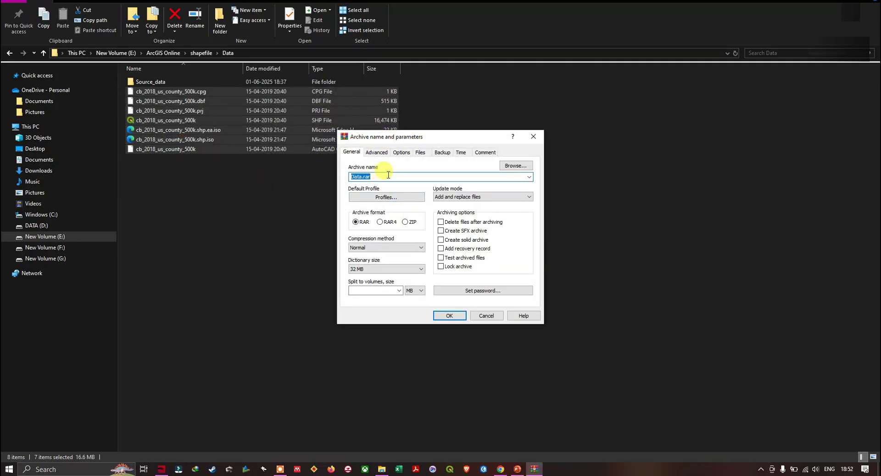
Step: Set the archive format to ZIP and create Data.zip in the Data folder
click(405, 222)
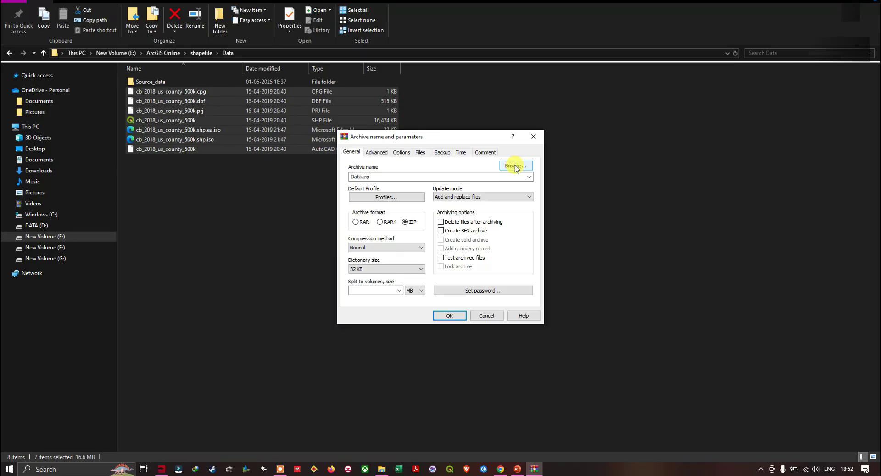
click(457, 317)
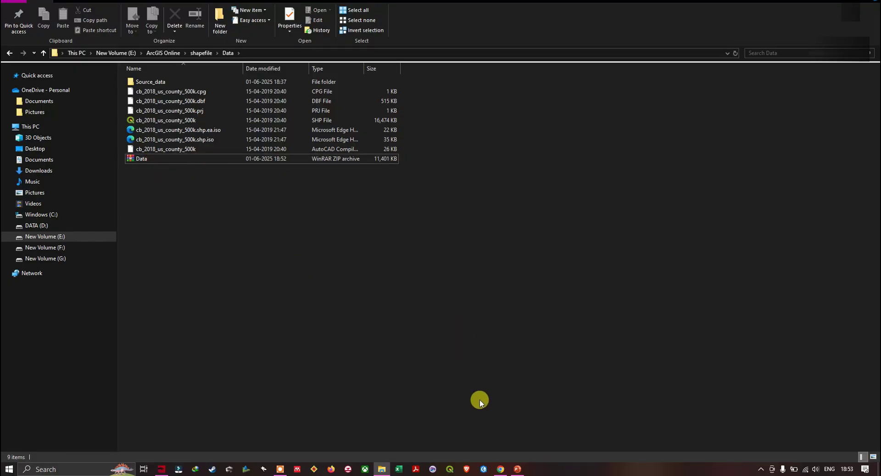
Step: Back in Chrome, load Data.zip from this device into the Add Layer dialog
click(500, 469)
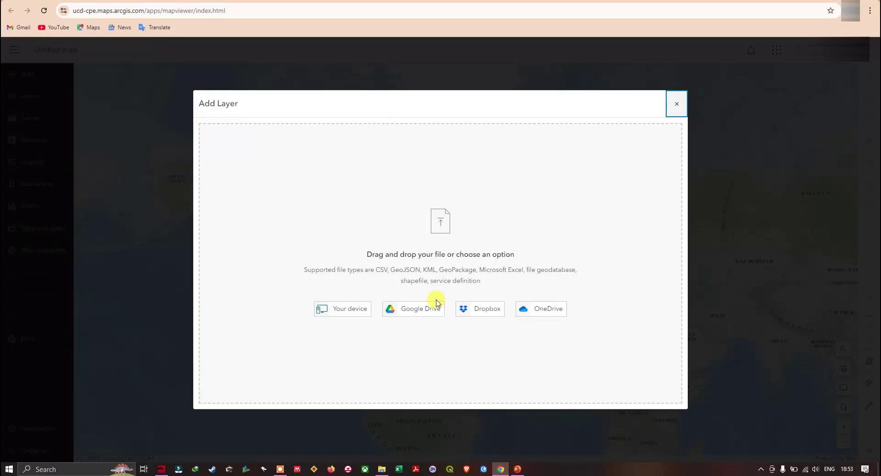
click(360, 312)
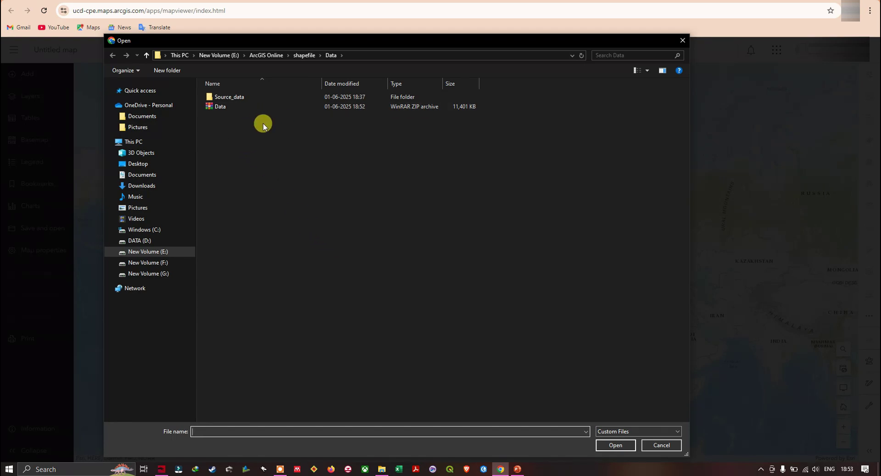
click(225, 109)
click(610, 450)
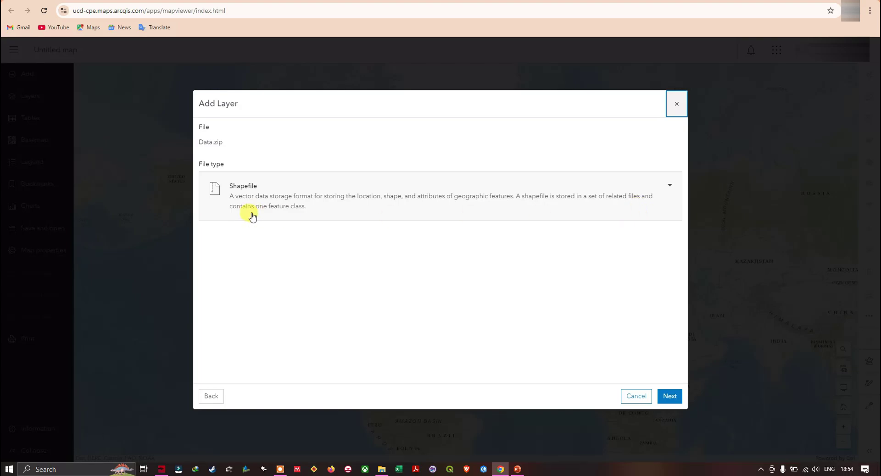
Step: Keep Shapefile as the file type and title the layer 'US County Boundary'
click(341, 205)
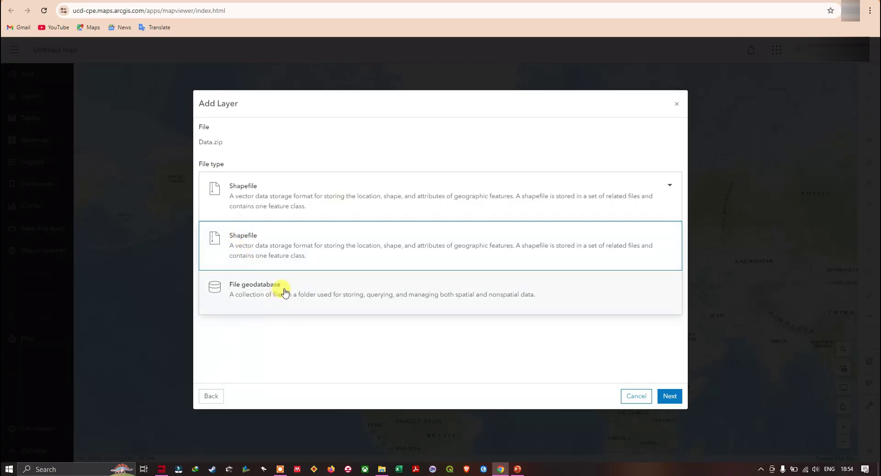
click(311, 255)
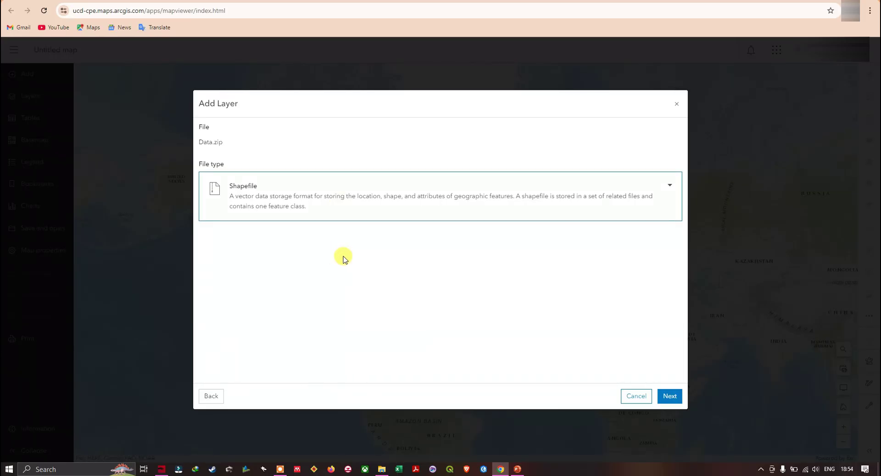
click(669, 397)
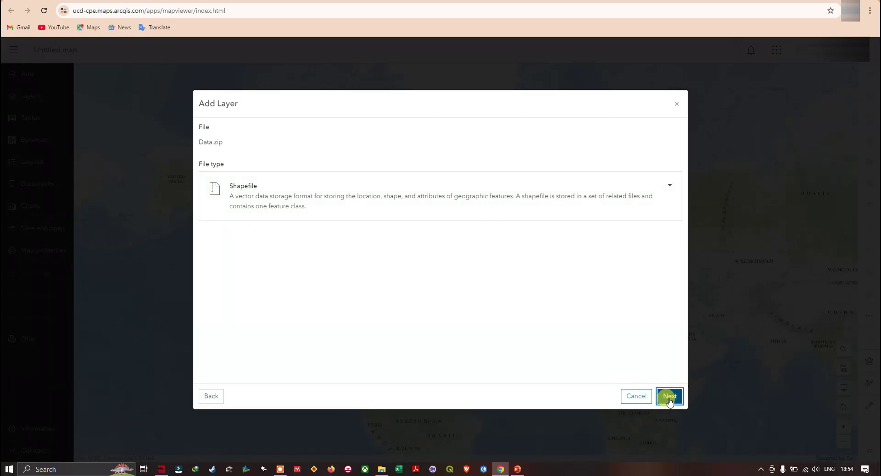
click(224, 174)
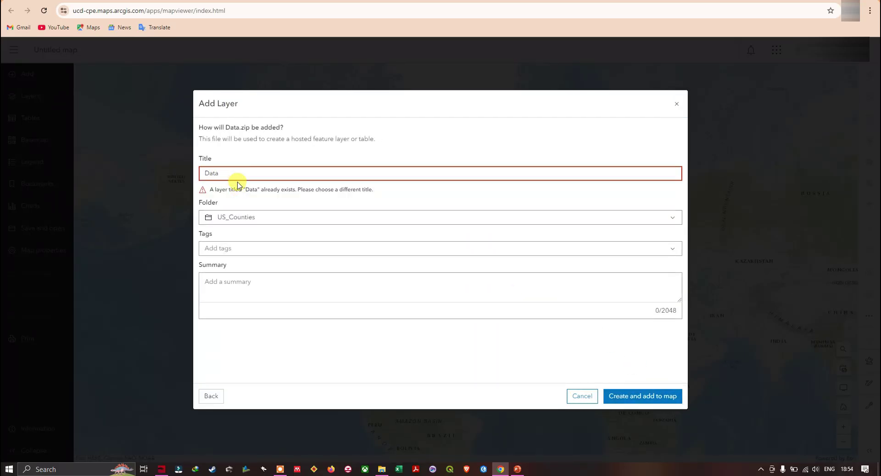
key(ctrl+a)
text(US County Boundary)
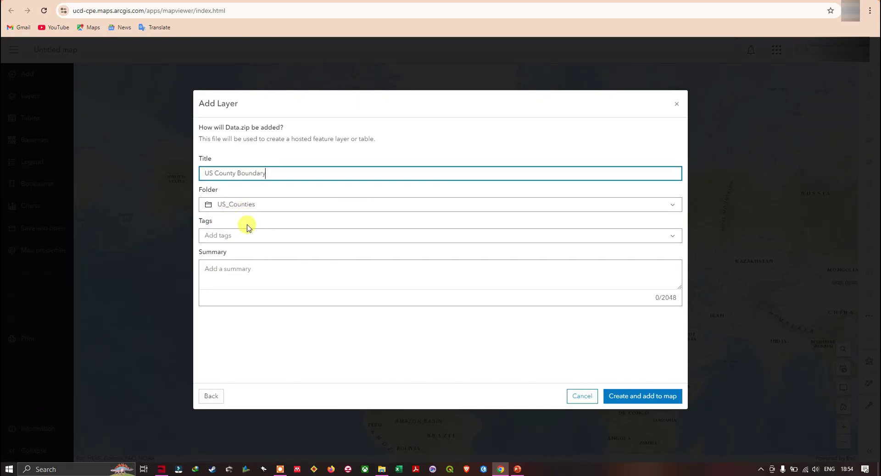
Step: Tag the layer USA, Counties and Boundary
click(225, 236)
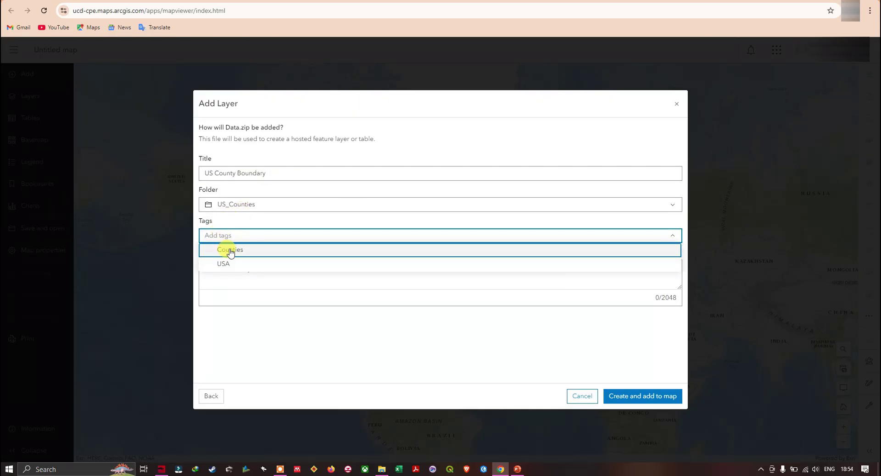
click(228, 264)
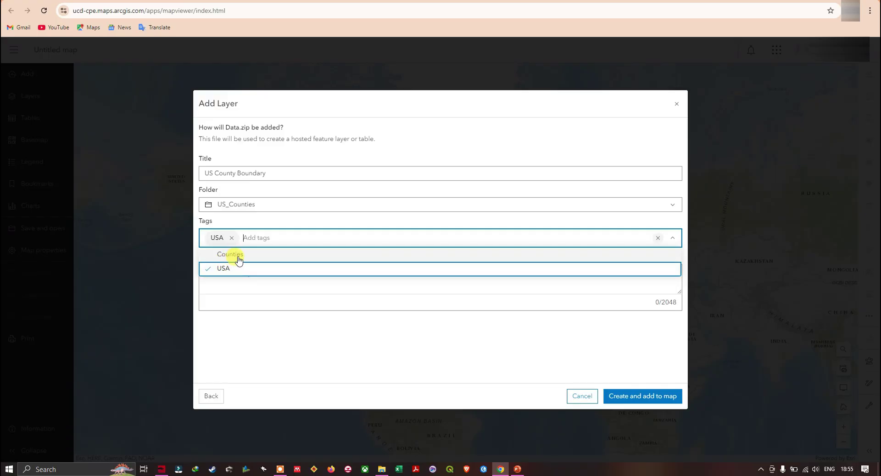
click(236, 255)
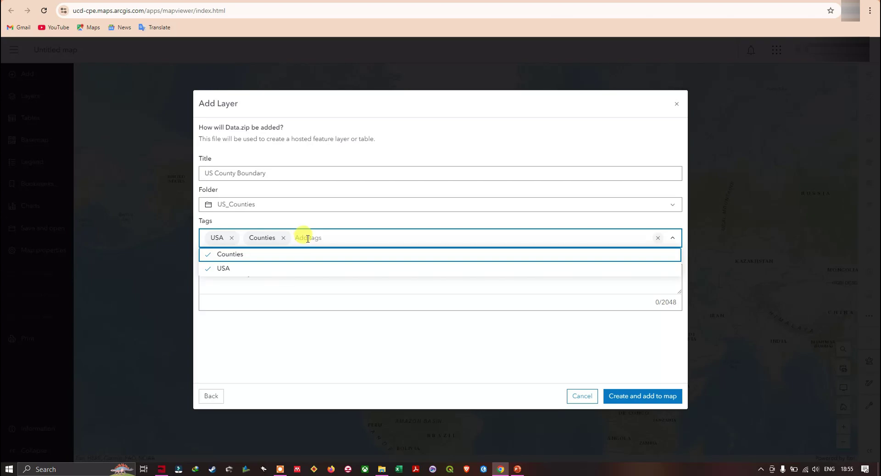
text(Boundary)
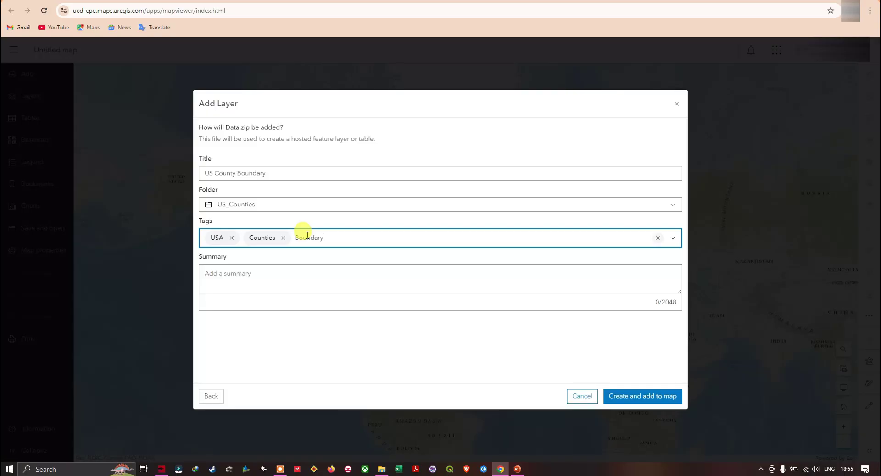
key(Return)
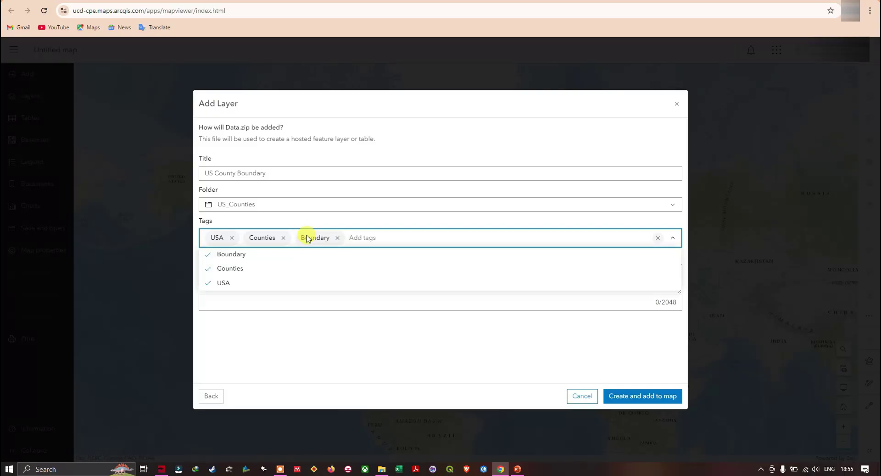
click(243, 352)
Step: Enter the summary 'USA' and create the hosted layer on the map
click(224, 272)
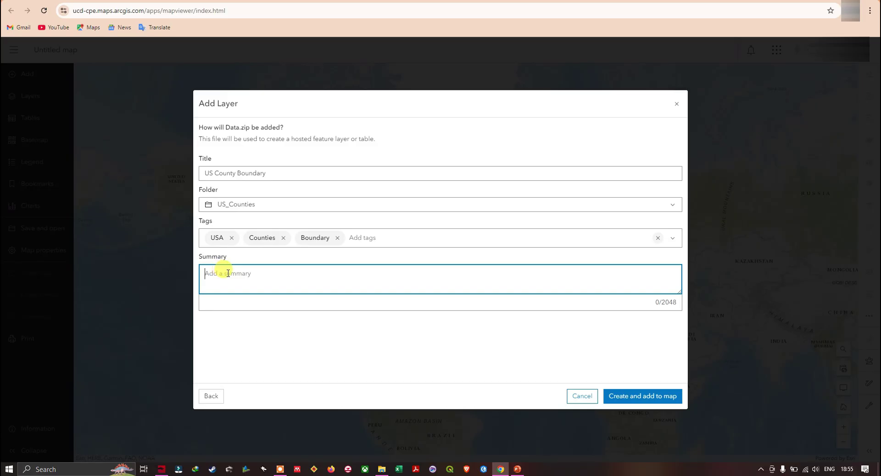
text(USA Counties)
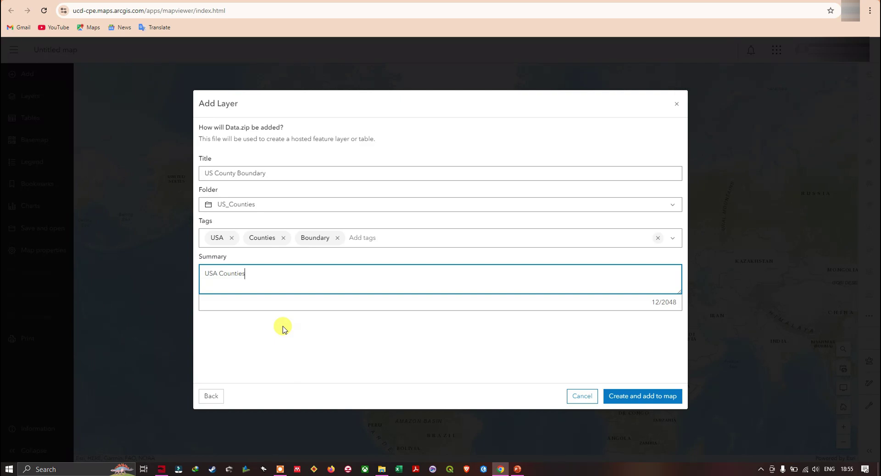
click(636, 401)
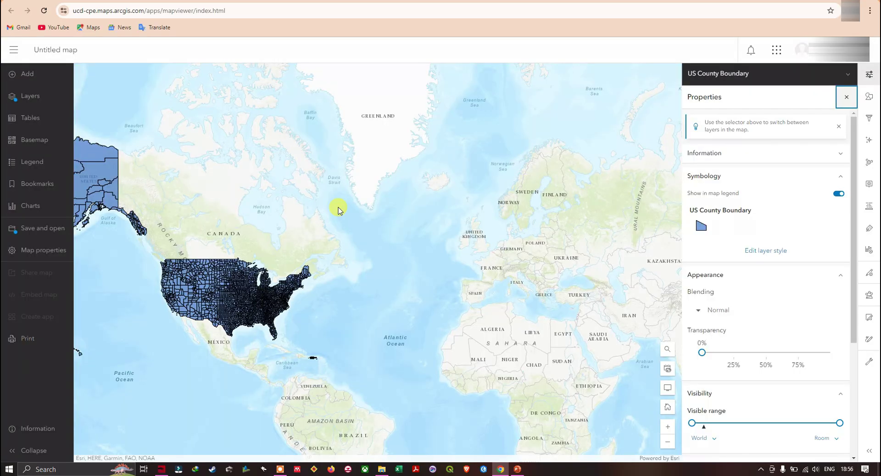
Step: Pan and zoom the map so the contiguous United States fills the view
drag(209, 212, 322, 199)
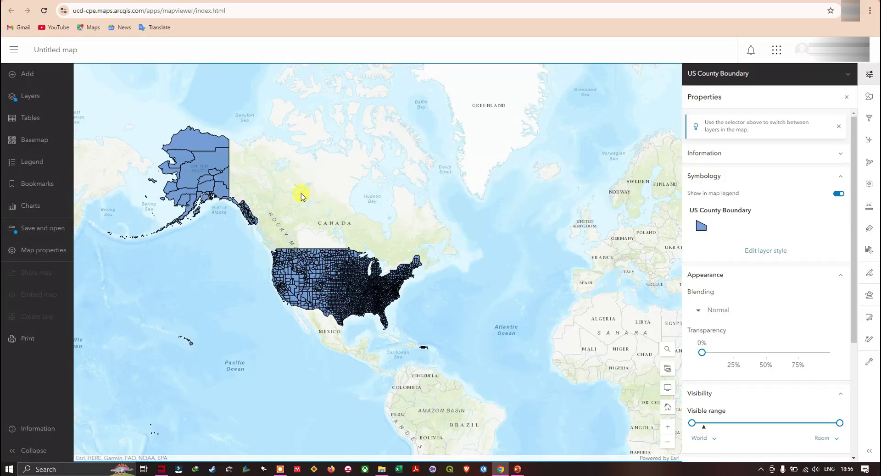
scroll(303, 216, up, 2)
drag(329, 232, 310, 119)
scroll(290, 147, up, 1)
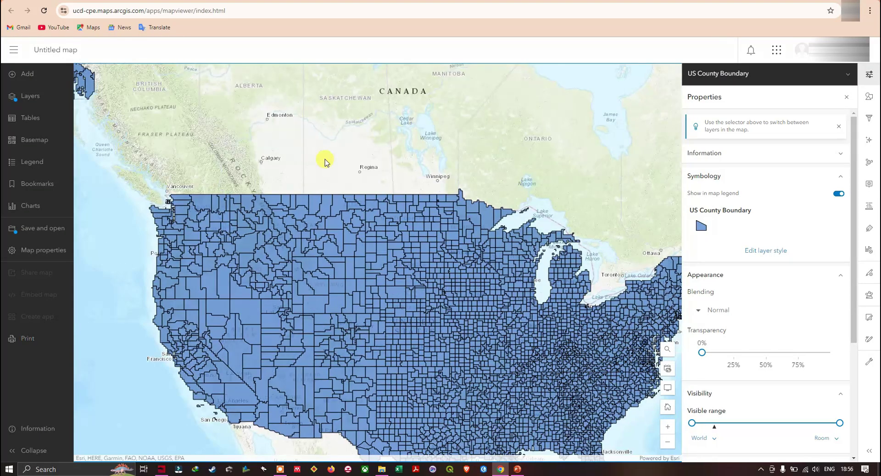
key(Down)
key(Right)
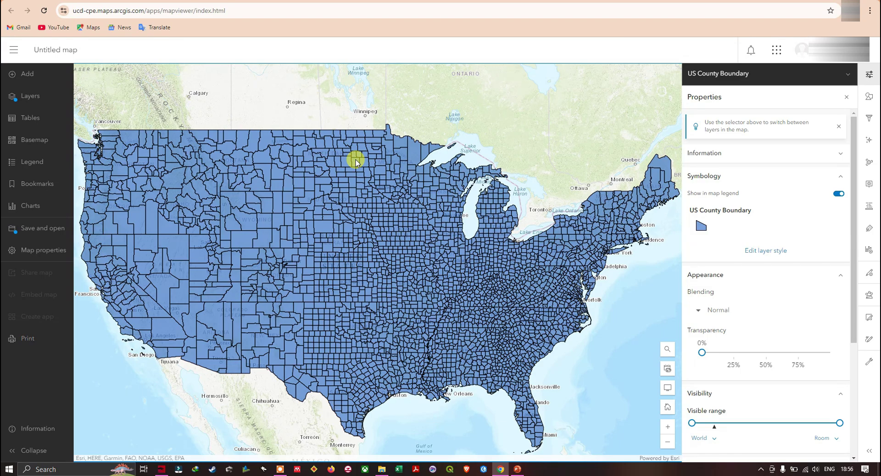
Step: Open the Layers list and zoom the map to the US County Boundary layer's extent
click(36, 99)
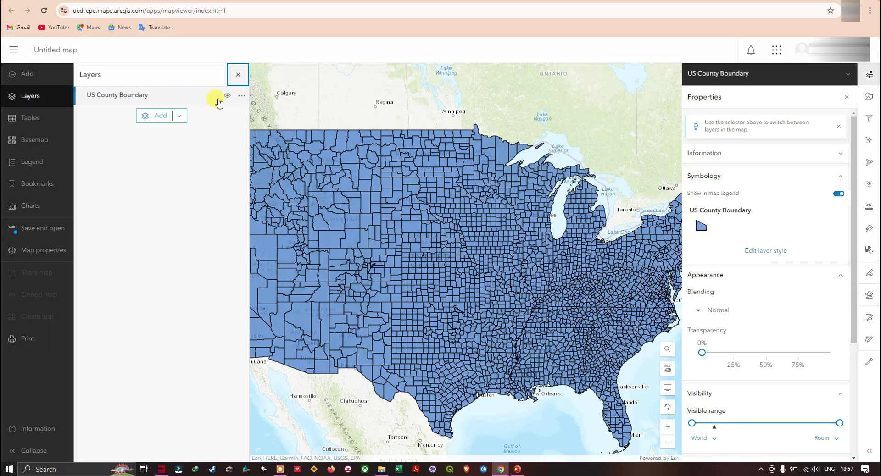
click(241, 96)
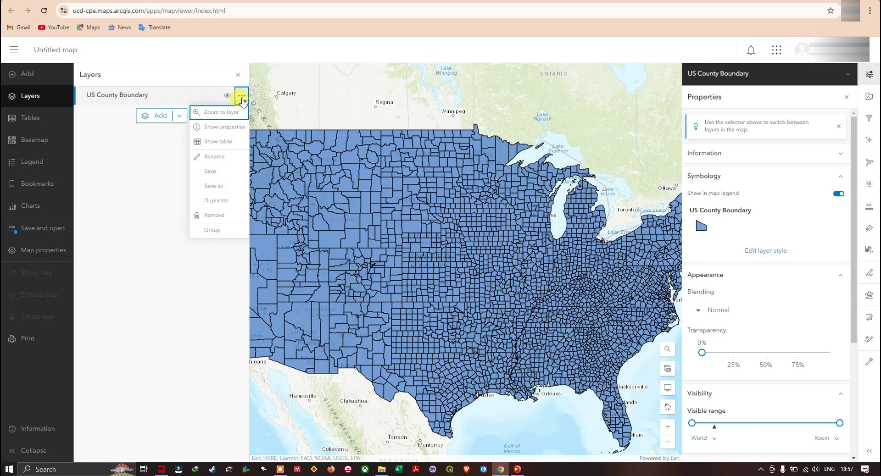
click(229, 115)
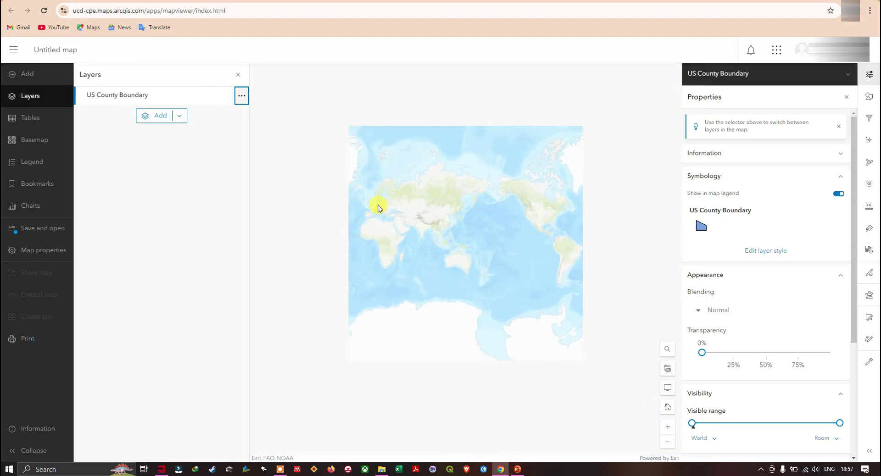
drag(381, 202, 346, 194)
click(241, 95)
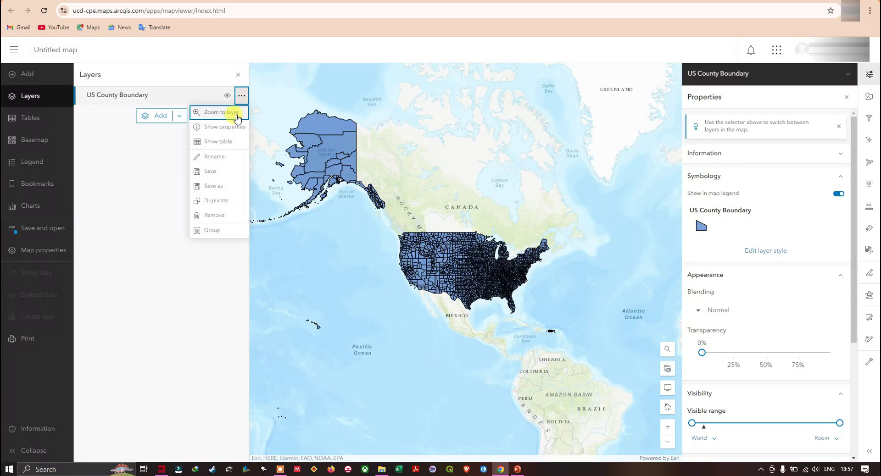
click(231, 113)
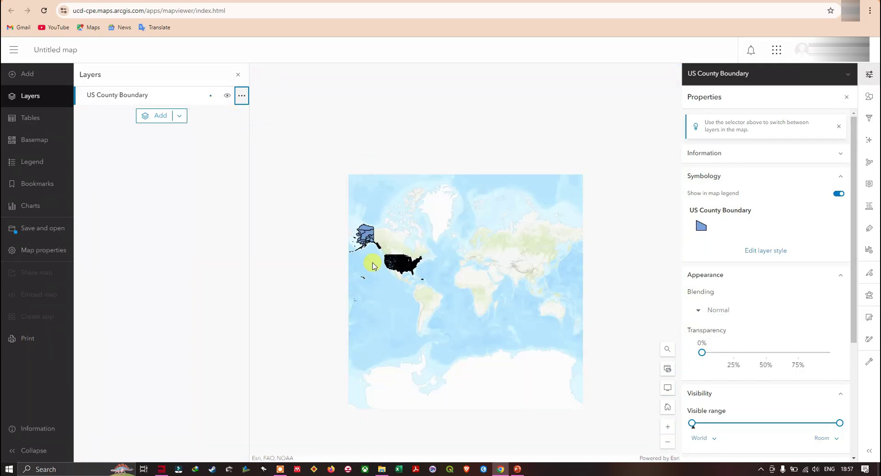
Step: Adjust the zoom and show the US County Boundary layer's properties
scroll(383, 249, up, 2)
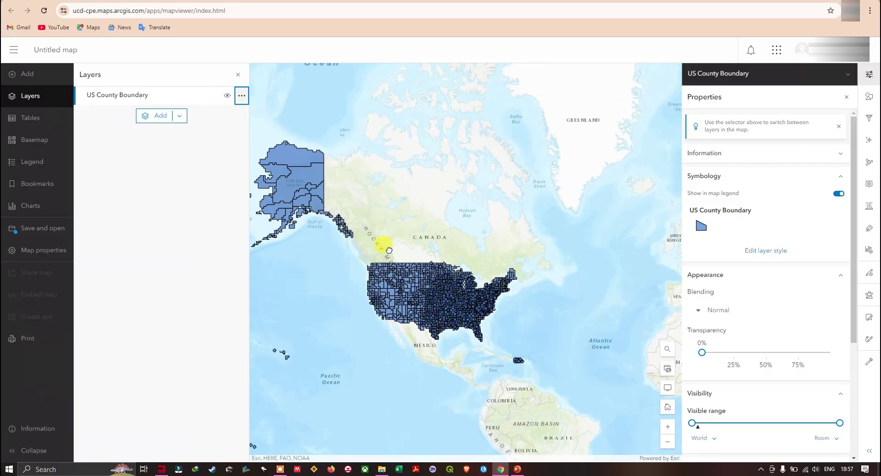
scroll(389, 250, up, 4)
scroll(376, 177, down, 2)
click(241, 96)
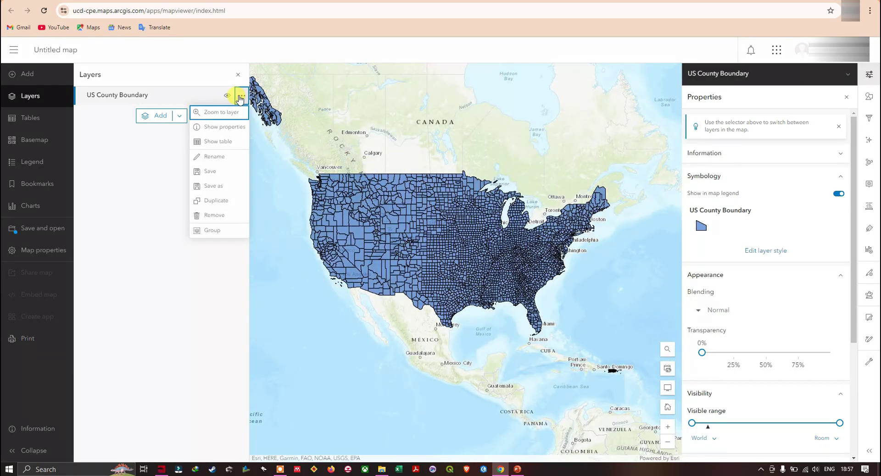
click(225, 127)
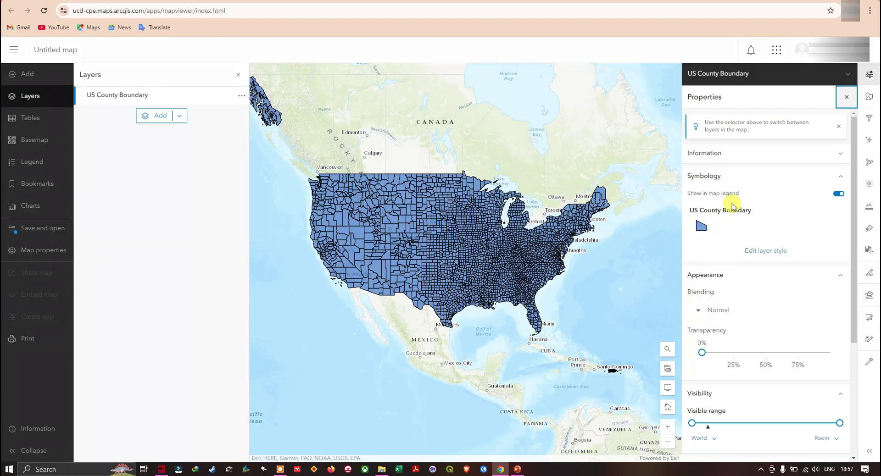
Step: Change the single-symbol county fill colour from blue to green 2cb887
click(765, 251)
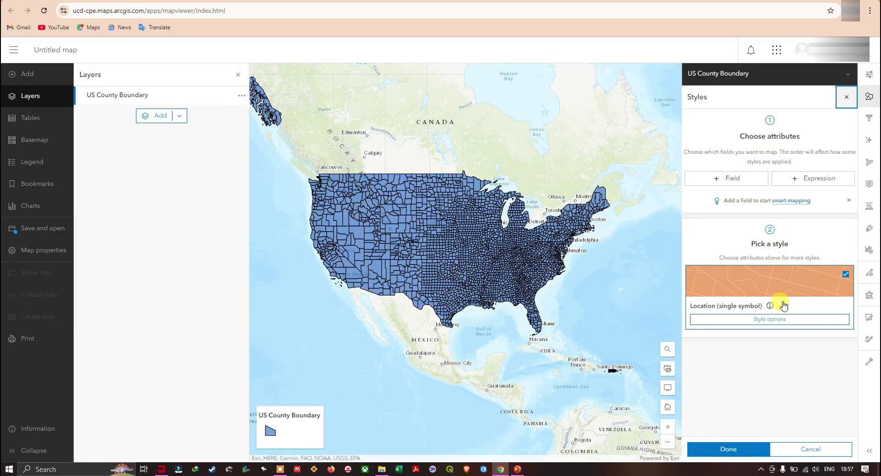
click(775, 319)
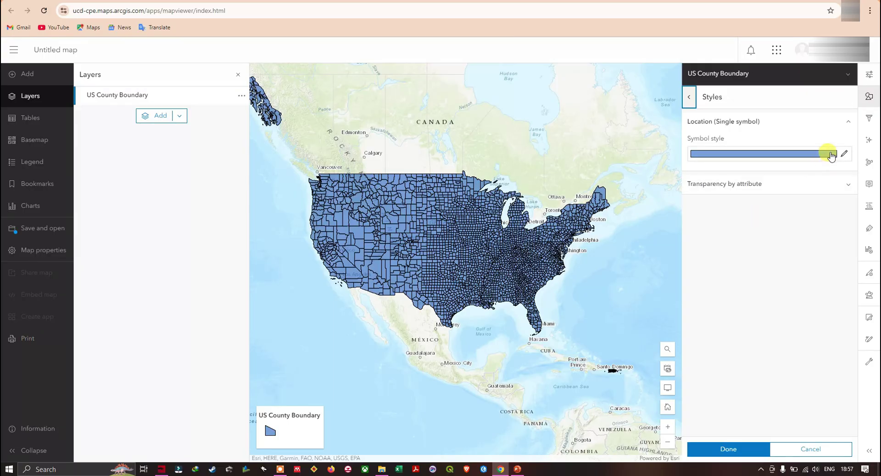
click(844, 154)
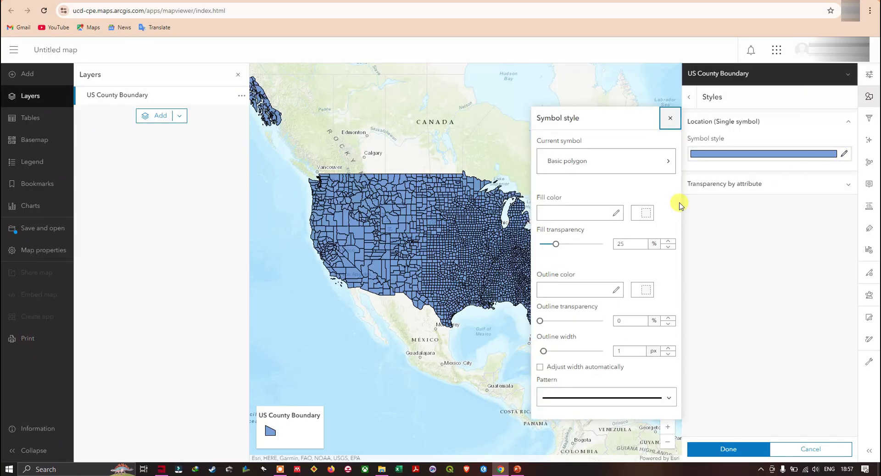
click(603, 215)
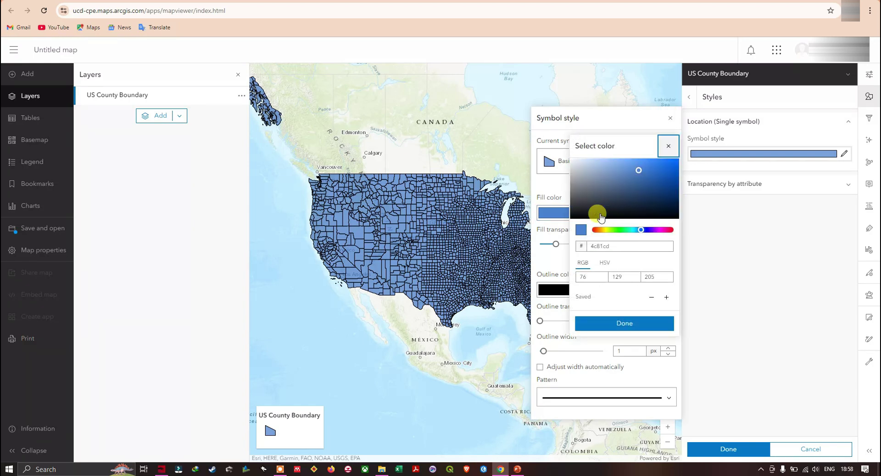
click(628, 230)
drag(636, 172, 653, 175)
click(638, 323)
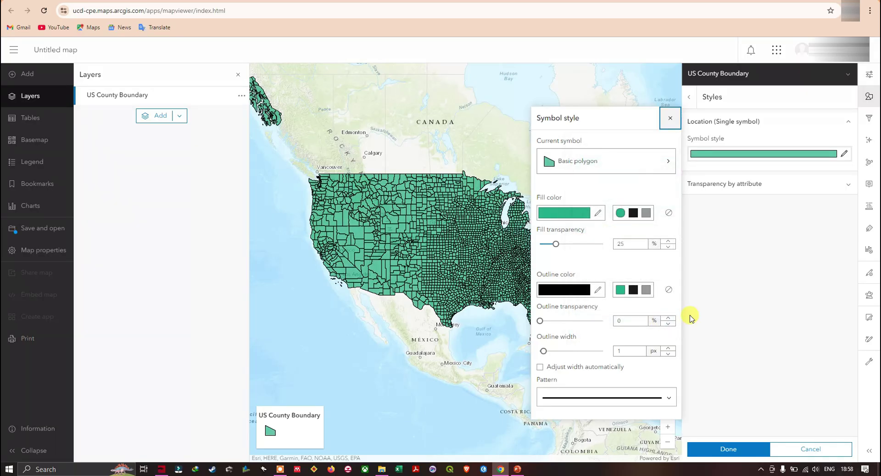
click(728, 448)
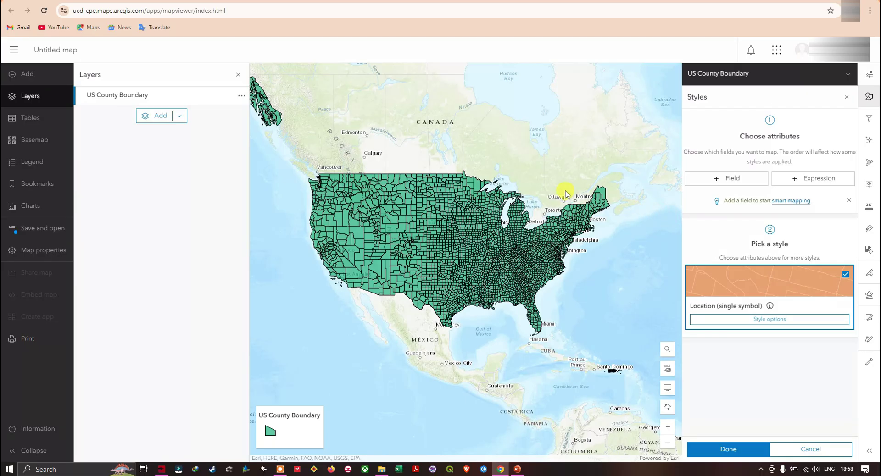
click(241, 95)
click(230, 142)
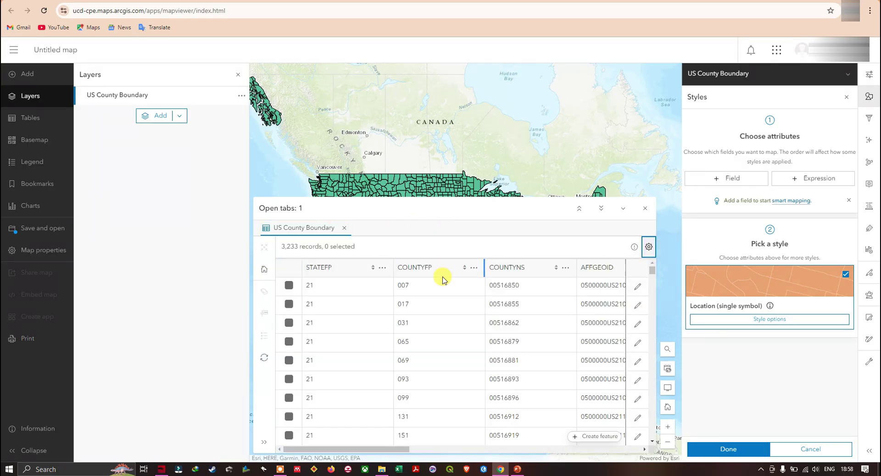
mouse_move(400, 449)
mouse_down()
mouse_move(600, 455)
mouse_move(383, 449)
mouse_up()
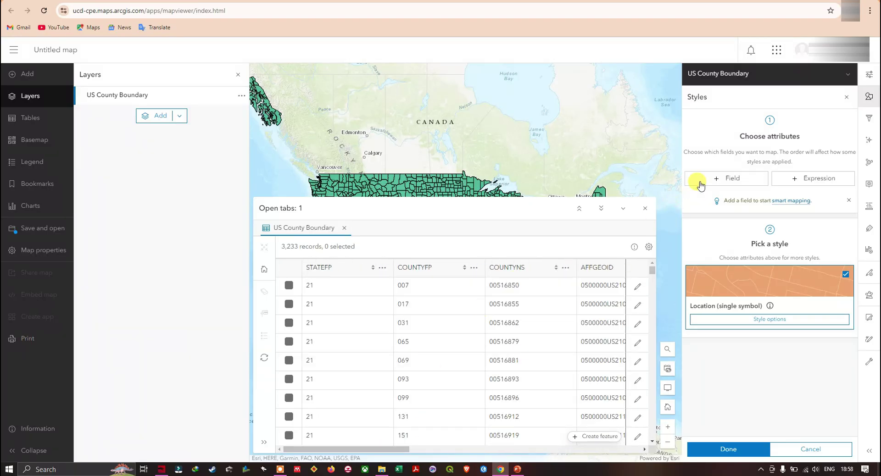
click(645, 209)
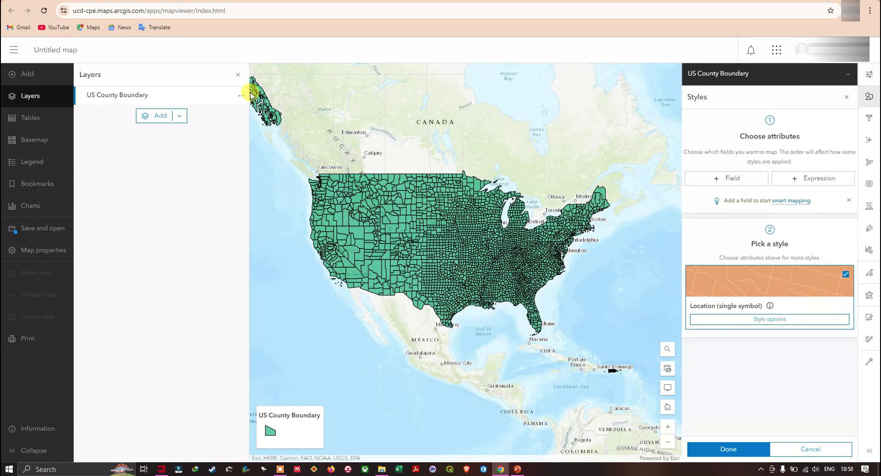
Step: Open the US County Boundary layer's options menu in the Layers panel
click(241, 97)
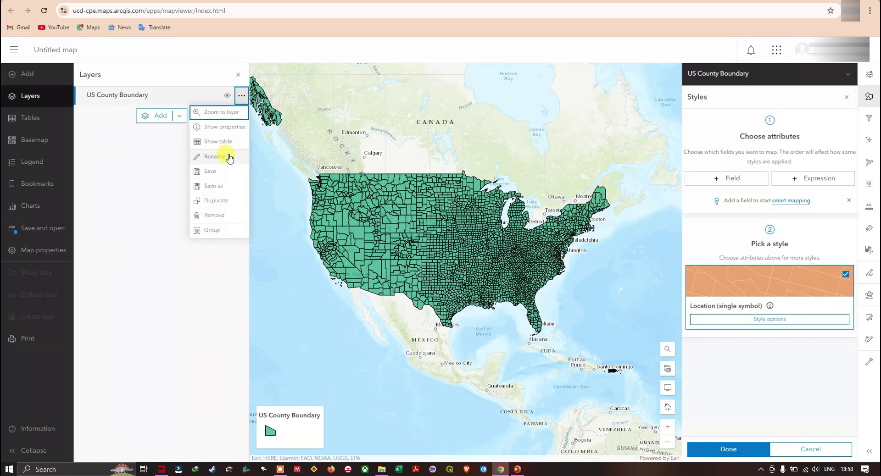